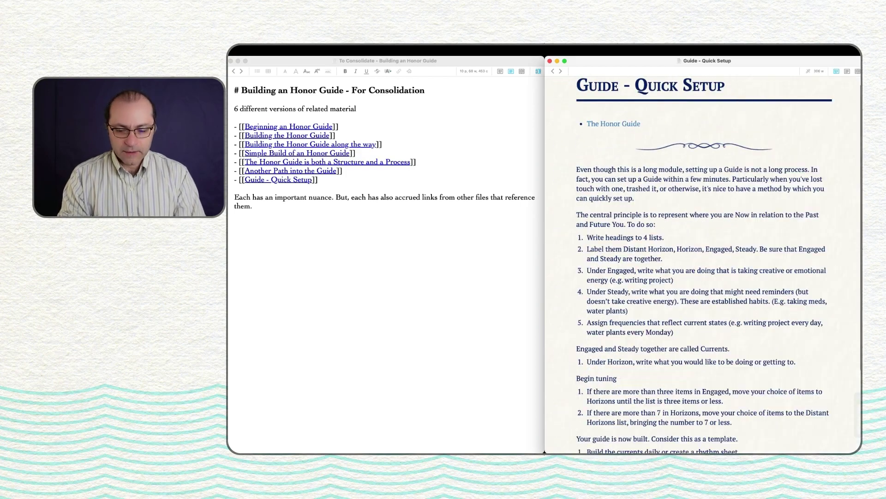
# Step: Show the outgoing and incoming links of the Guide - Quick Setup and The Honor Guide is both a Structure and a Process notes
pyautogui.hotkey('ctrl', '4')
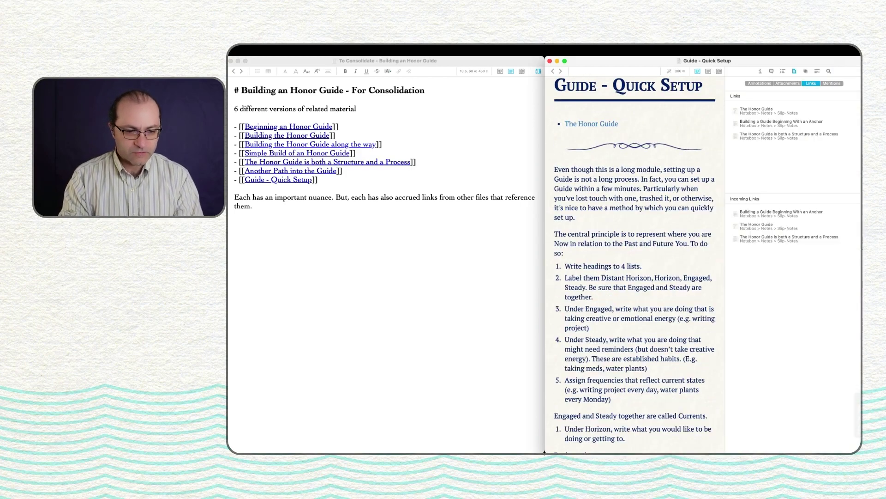
pyautogui.press('super+grave')
pyautogui.press('super+grave')
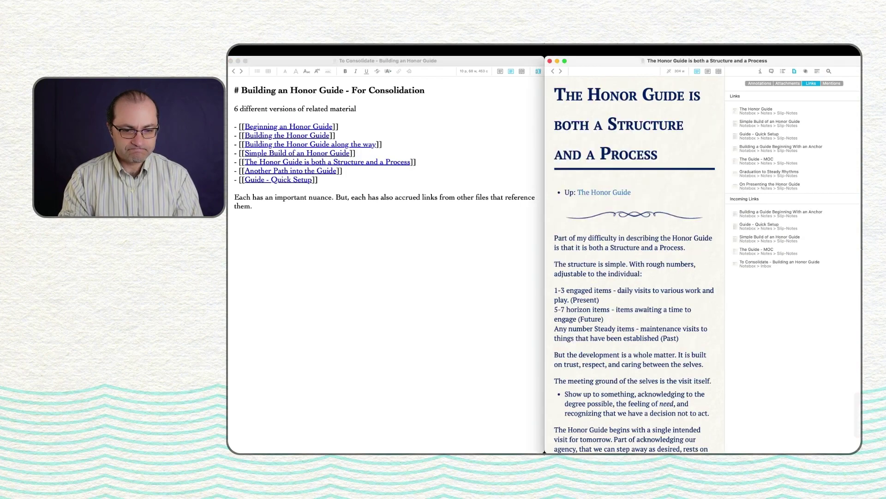
# Step: Show the links of the Simple Build of an Honor Guide, Building the Honor Guide along the way and Building the Honor Guide notes
pyautogui.press('super+grave')
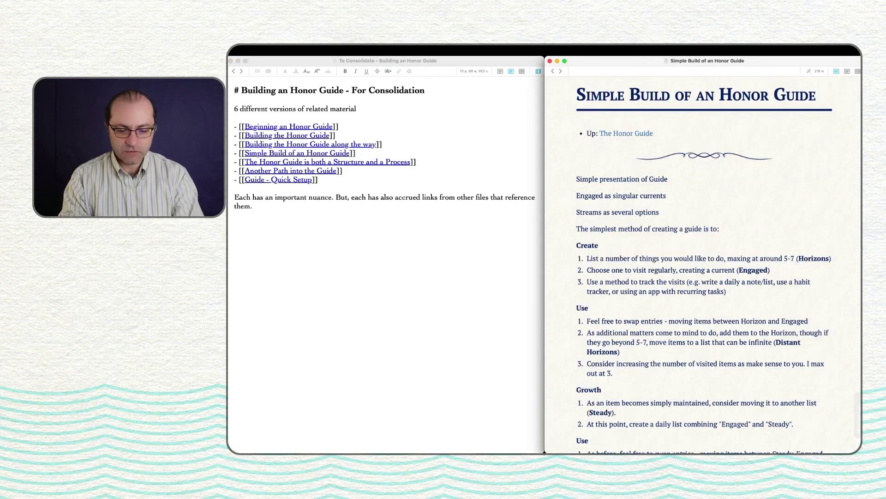
pyautogui.press('super+shift+i')
pyautogui.press('Up')
pyautogui.press('super+Return')
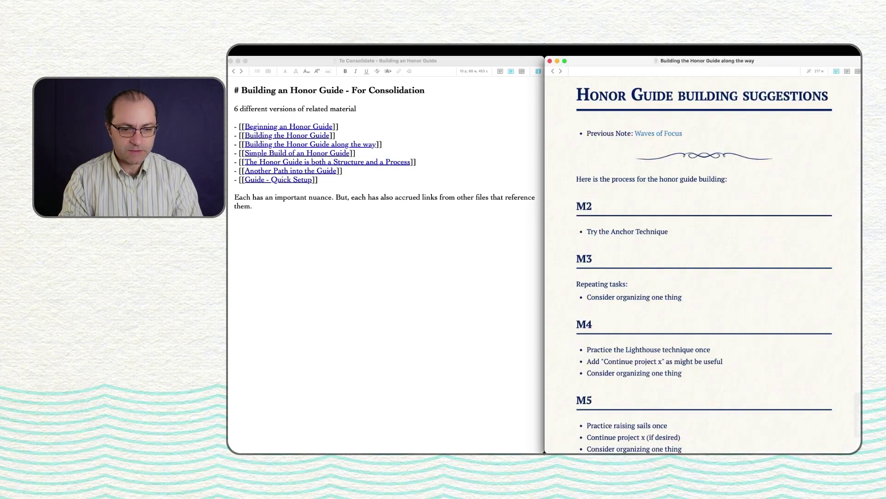
pyautogui.press('super+shift+i')
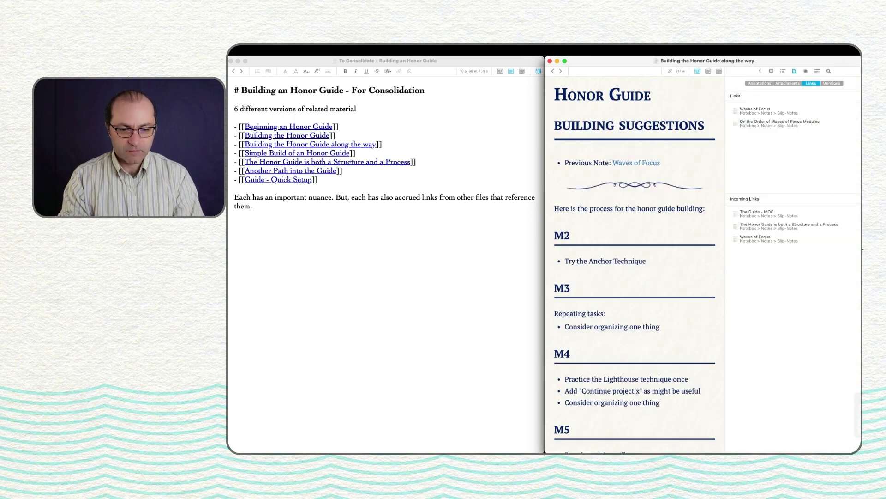
pyautogui.press('Up')
pyautogui.press('super+Return')
pyautogui.press('super+shift+i')
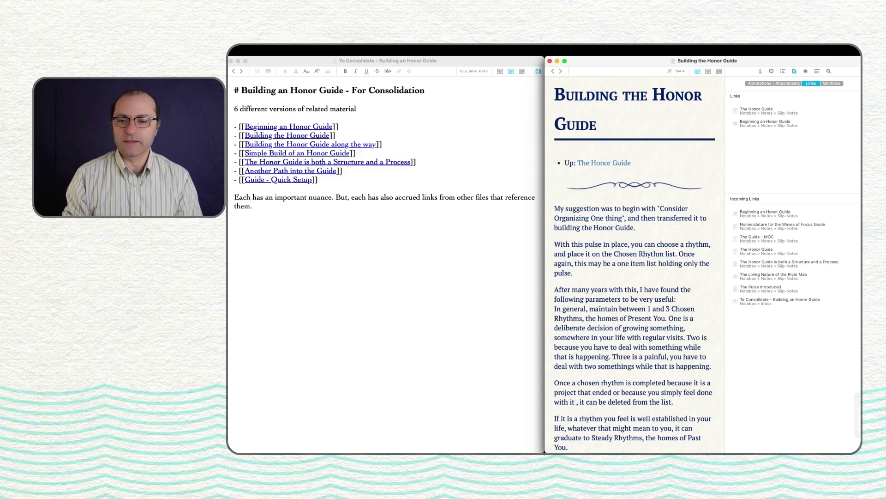
# Step: Insert Lorem ipsum placeholder paragraphs beneath the title of the consolidation note, above the line "6 different versions of related material"
pyautogui.click(318, 180)
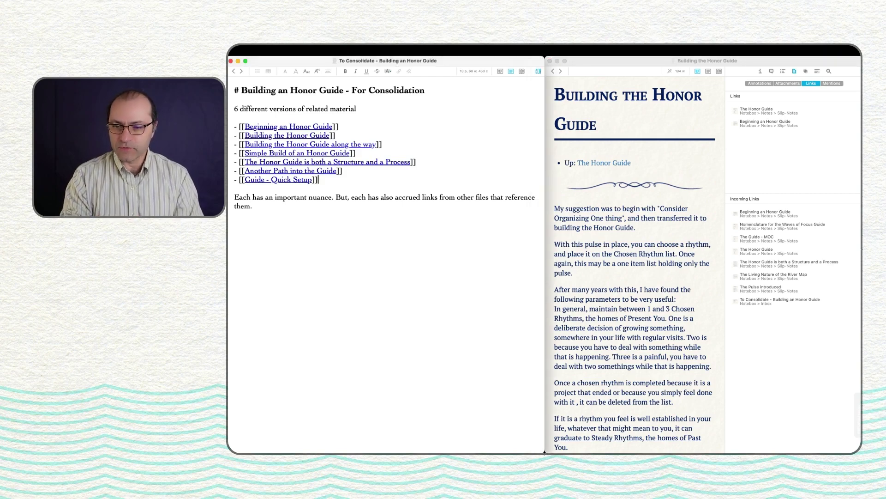
pyautogui.press('ctrl+super+p')
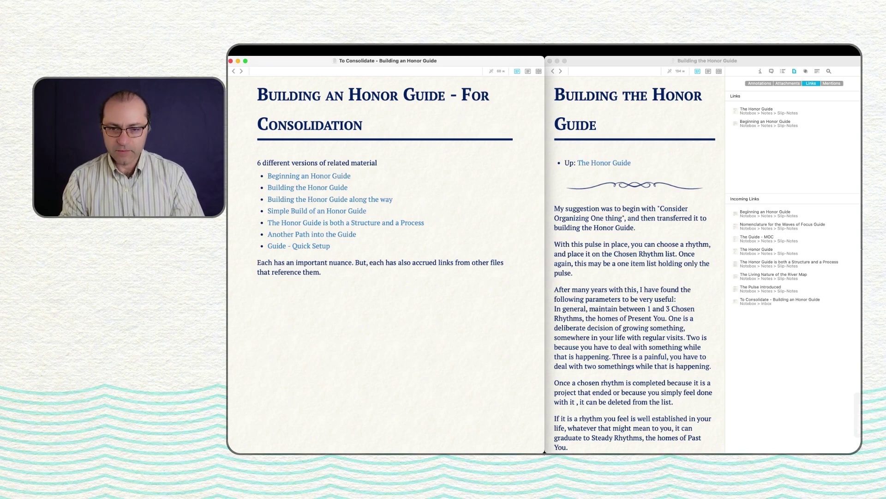
pyautogui.press('super+e')
pyautogui.click(234, 117)
pyautogui.click(235, 99)
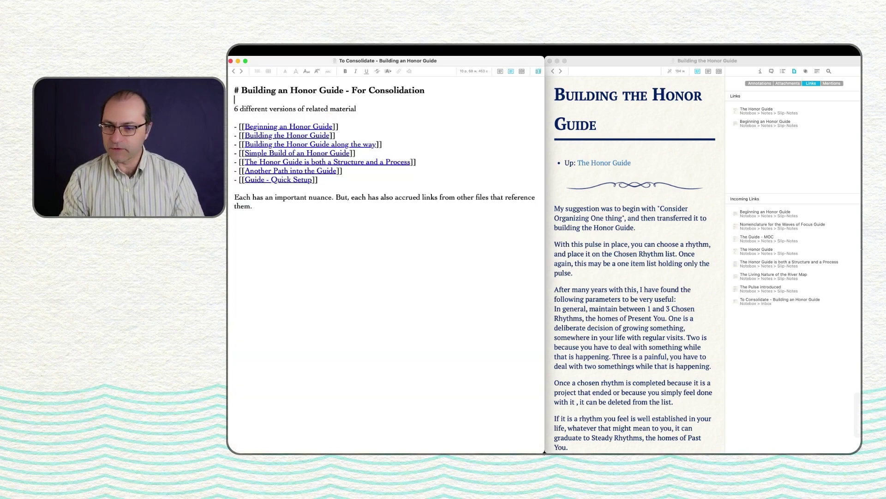
pyautogui.press('Return')
pyautogui.press('Return')
pyautogui.press('Up')
pyautogui.write(';li')
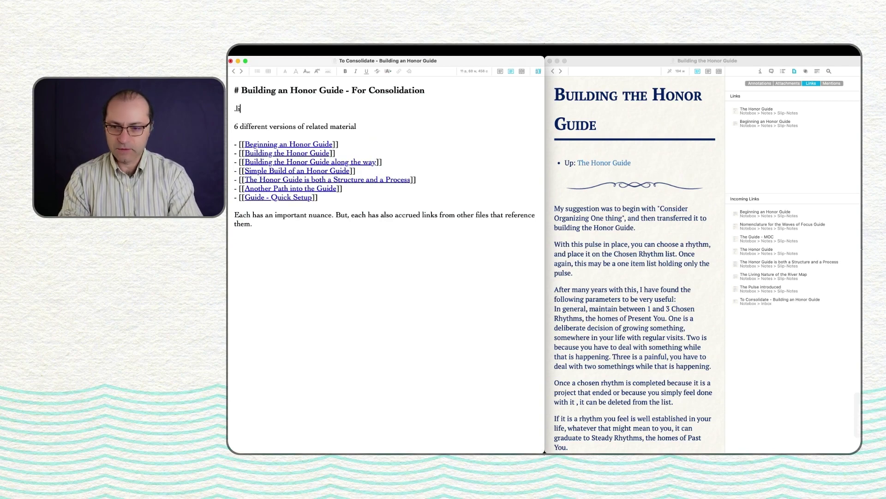
# Step: Look through the placeholder text above the list of linked notes and display the consolidation note in rendered preview
pyautogui.scroll(15, 386, 263)
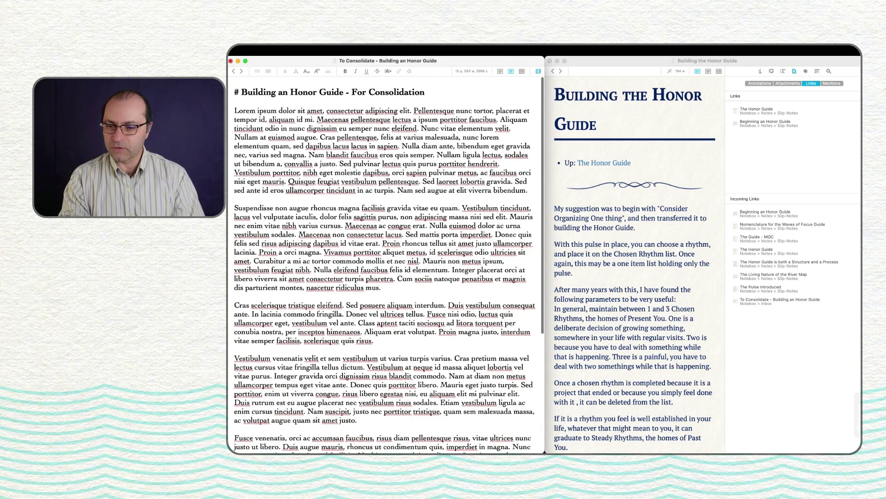
pyautogui.scroll(-8, 385, 263)
pyautogui.scroll(8, 386, 263)
pyautogui.scroll(-8, 385, 263)
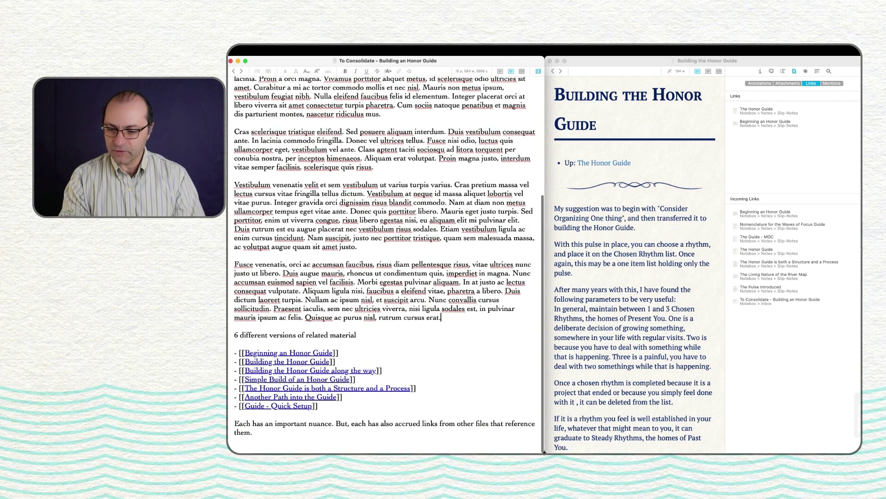
pyautogui.press('Escape')
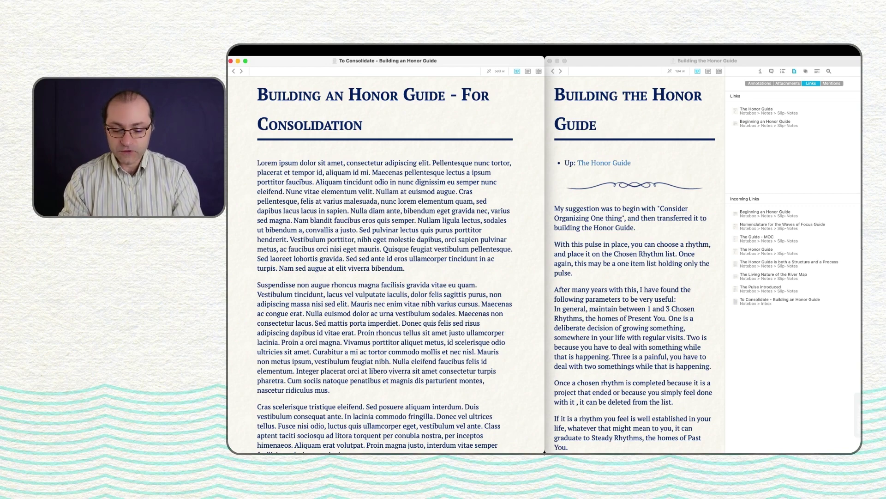
# Step: Open the Cauldron group in its own small window and place it over the Building the Honor Guide note
pyautogui.hotkey('ctrl', '1')
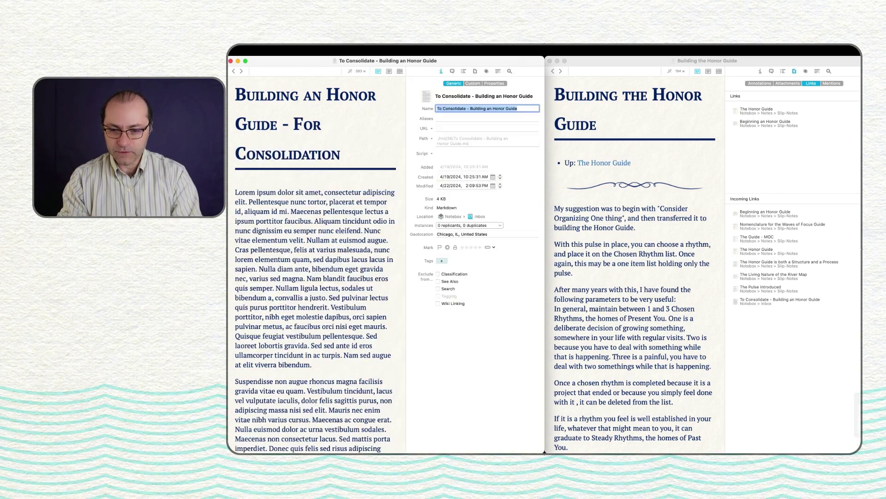
pyautogui.press('ctrl+super+1')
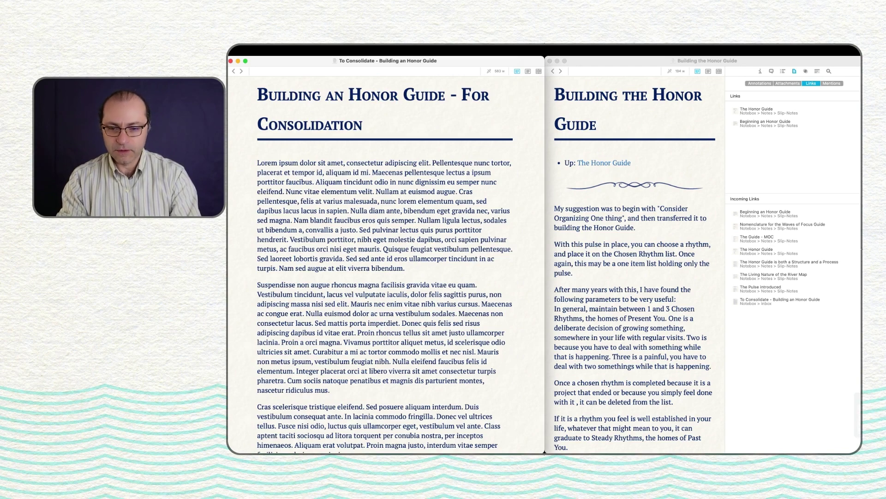
pyautogui.press('super+grave')
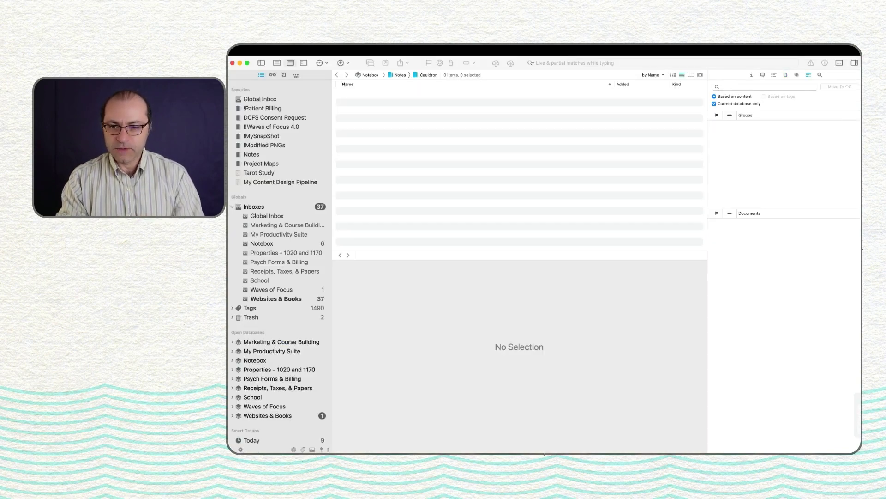
pyautogui.hotkey('ctrl', 'alt', 'c')
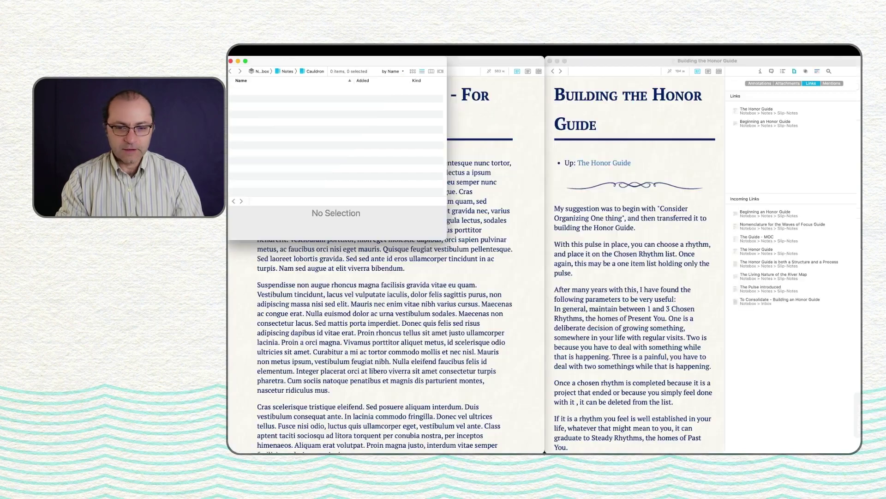
pyautogui.moveTo(544, 160); pyautogui.dragTo(668, 133)
# Step: Move the To Consolidate - Building an Honor Guide note into the Cauldron group
pyautogui.press('super+grave')
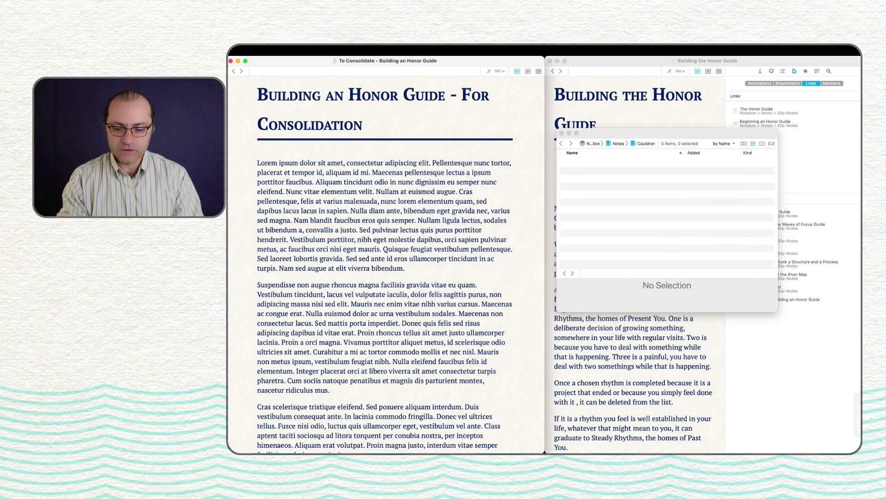
pyautogui.hotkey('ctrl', '1')
pyautogui.press('ctrl+super+6')
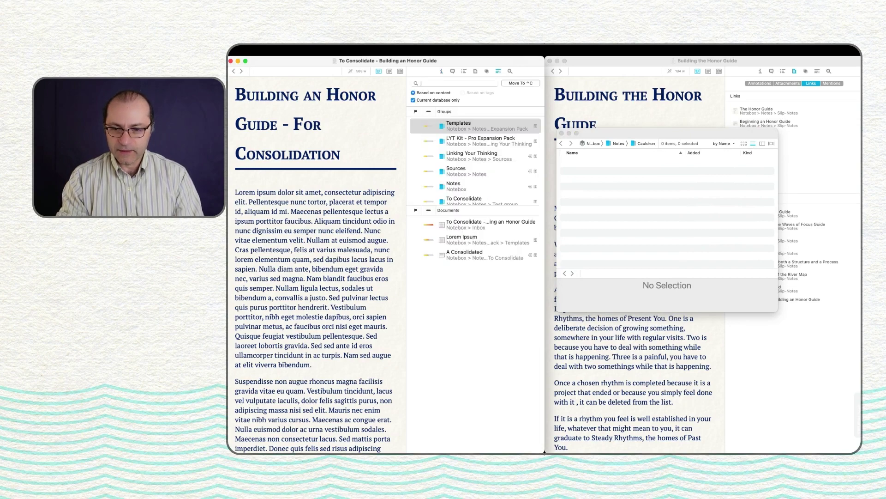
pyautogui.write('caul')
pyautogui.hotkey('ctrl', 'c')
# Step: Move the Building the Honor Guide note into the Cauldron group and close its window
pyautogui.press('super+grave')
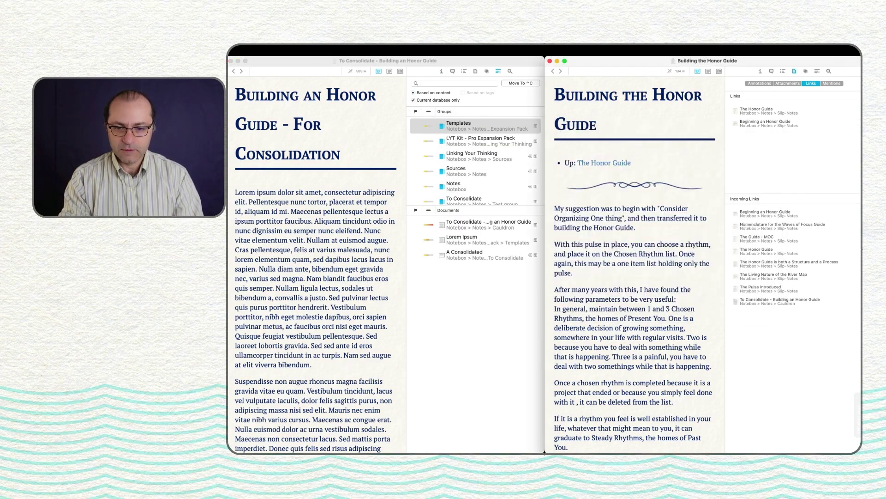
pyautogui.hotkey('ctrl', 'alt', 'Left')
pyautogui.hotkey('ctrl', '1')
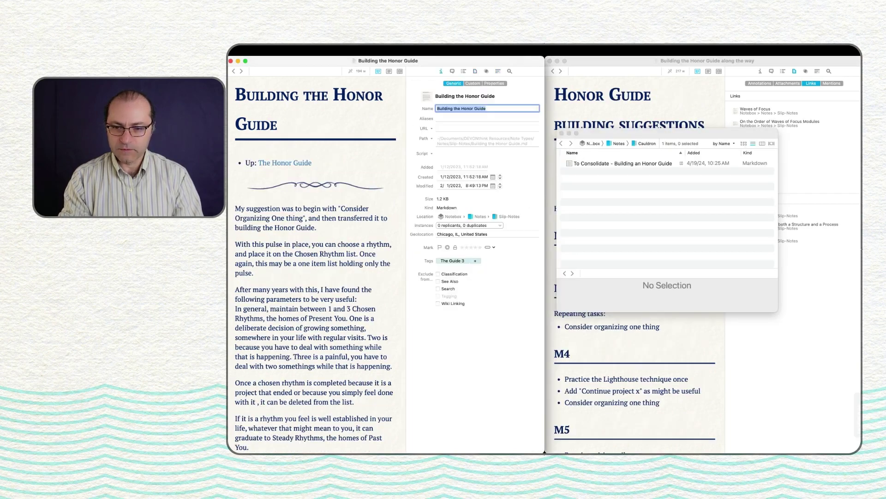
pyautogui.press('ctrl+super+6')
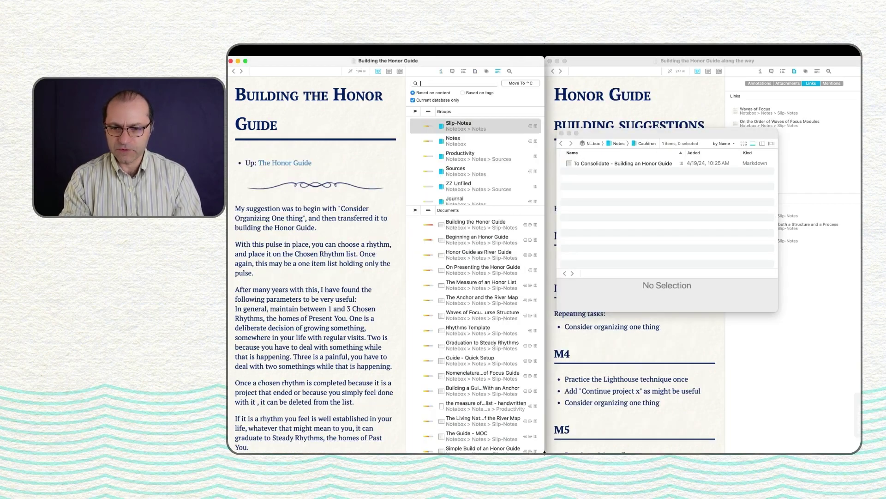
pyautogui.write('cauld')
pyautogui.hotkey('ctrl', 'c')
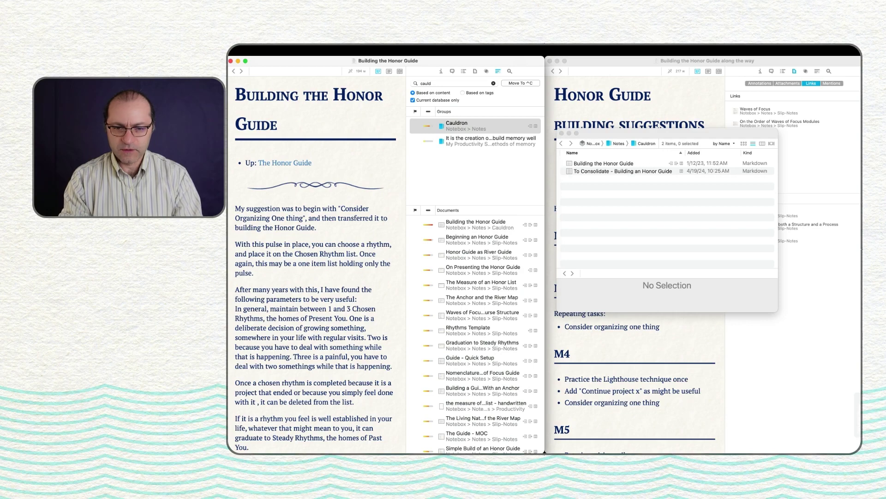
pyautogui.press('super+w')
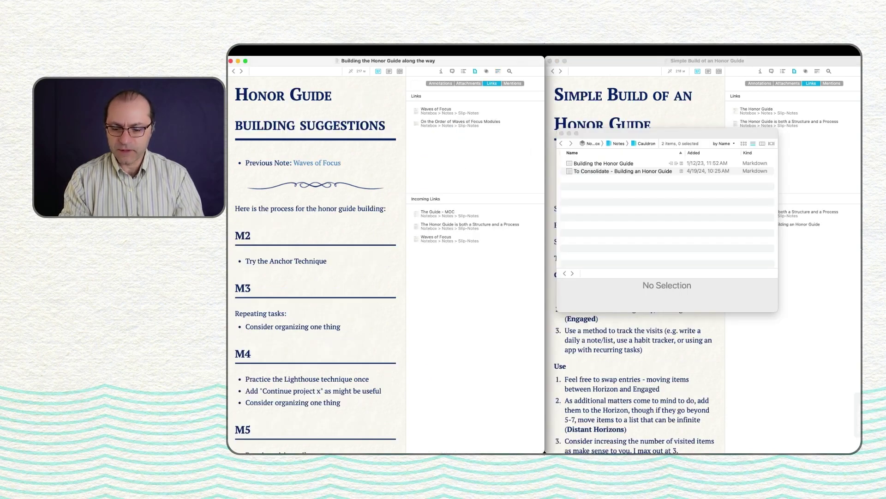
# Step: Move the Building the Honor Guide along the way note into the Cauldron group
pyautogui.hotkey('ctrl', '6')
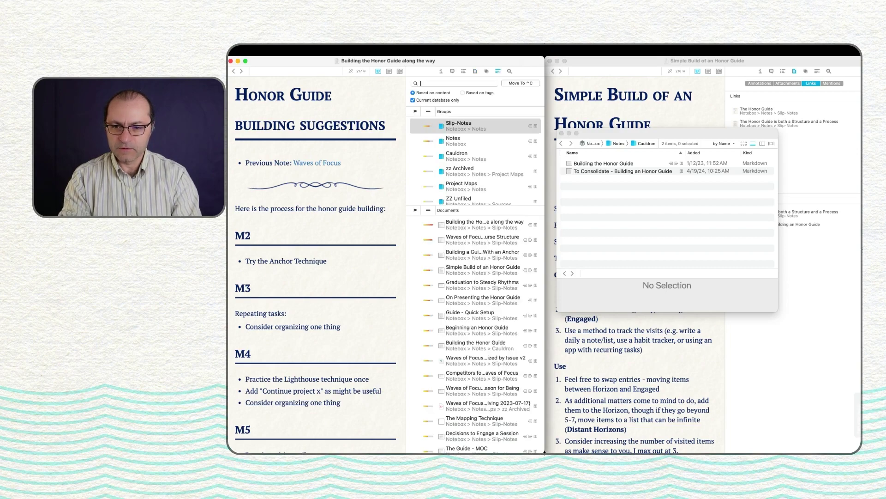
pyautogui.press('Down')
pyautogui.press('Down')
pyautogui.press('Return')
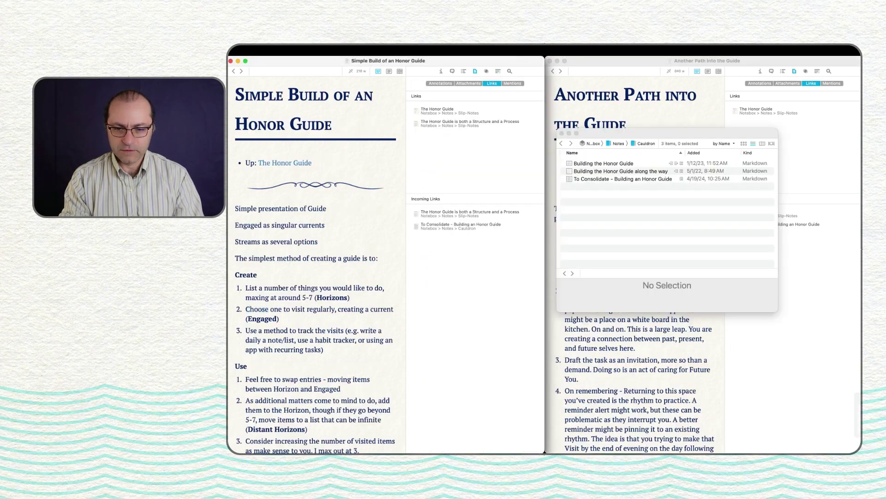
# Step: Close the Simple Build of an Honor Guide note and move the Another Path into the Guide note into the Cauldron group
pyautogui.press('super+w')
pyautogui.press('super+w')
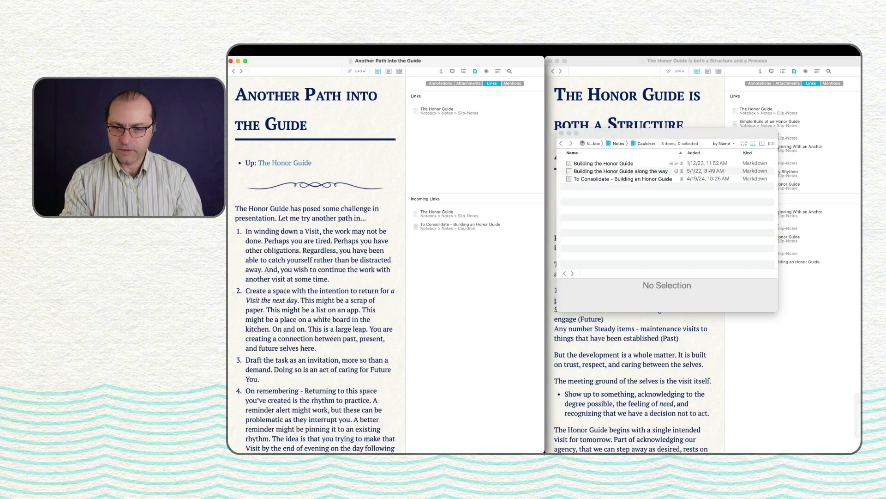
pyautogui.press('ctrl+super+m')
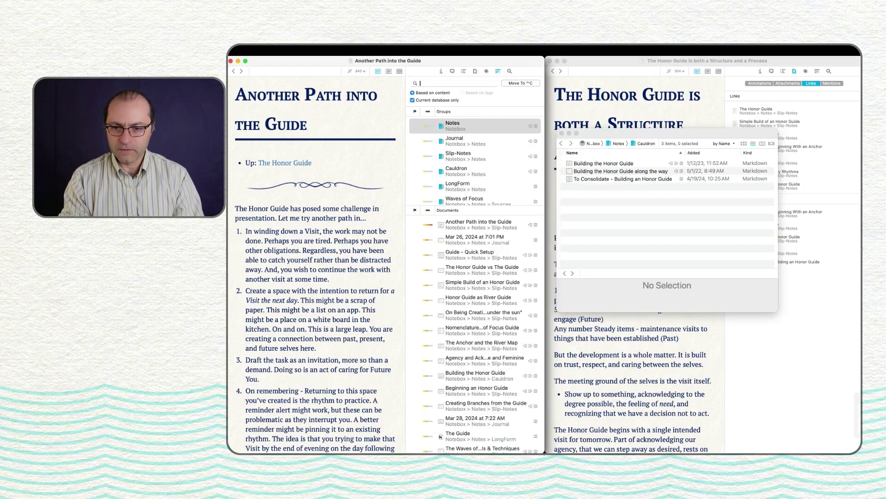
pyautogui.doubleClick(475, 171)
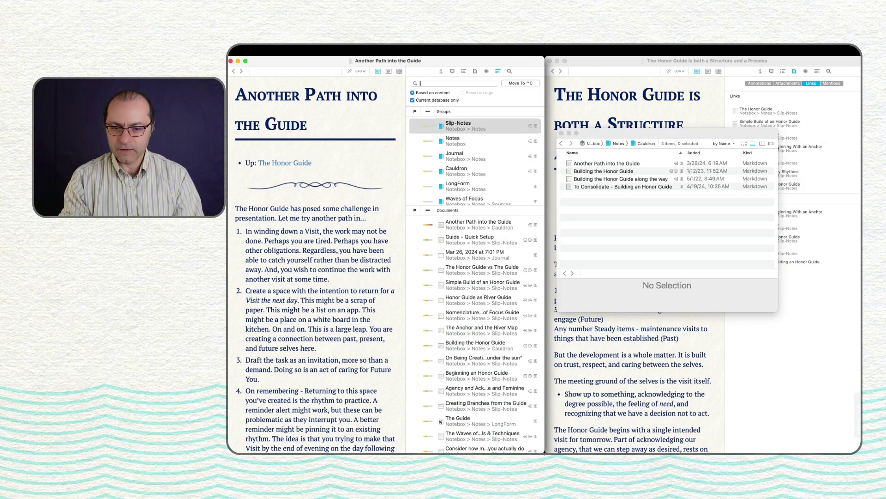
# Step: Move The Honor Guide is both a Structure and a Process note into the Cauldron group and set its window aside
pyautogui.press('super+grave')
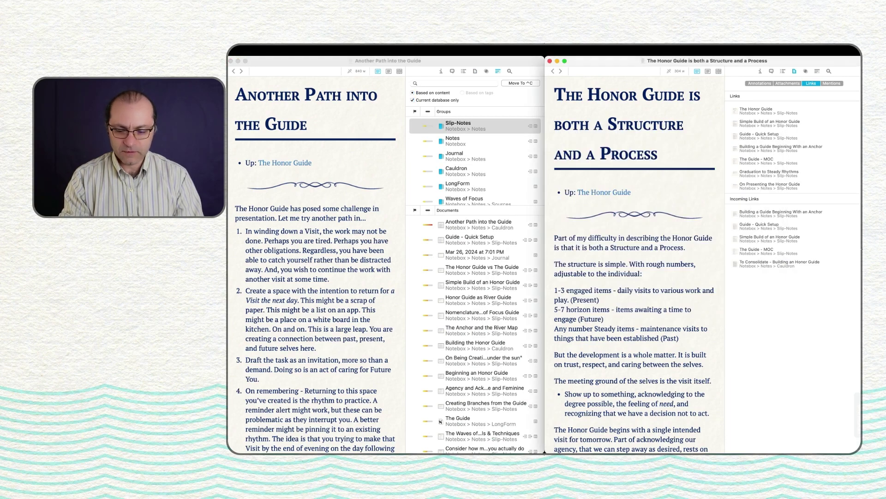
pyautogui.press('ctrl+super+m')
pyautogui.doubleClick(794, 156)
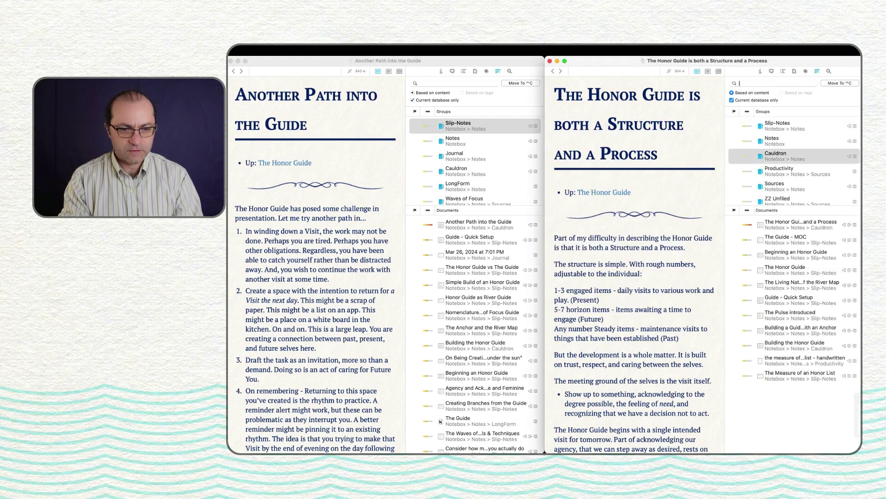
pyautogui.hotkey('ctrl', 'alt', 'Left')
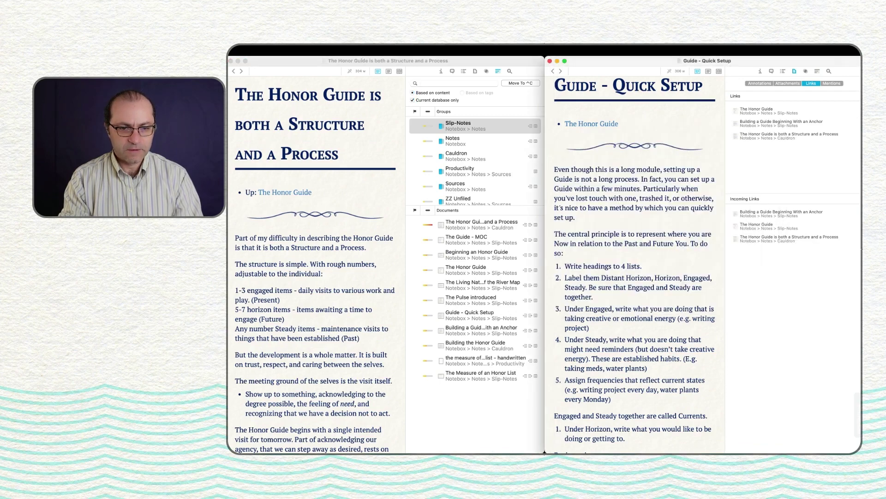
# Step: Move the Guide - Quick Setup note into the Cauldron group and set its window aside
pyautogui.press('ctrl+super+m')
pyautogui.click(793, 156)
pyautogui.hotkey('ctrl', 'c')
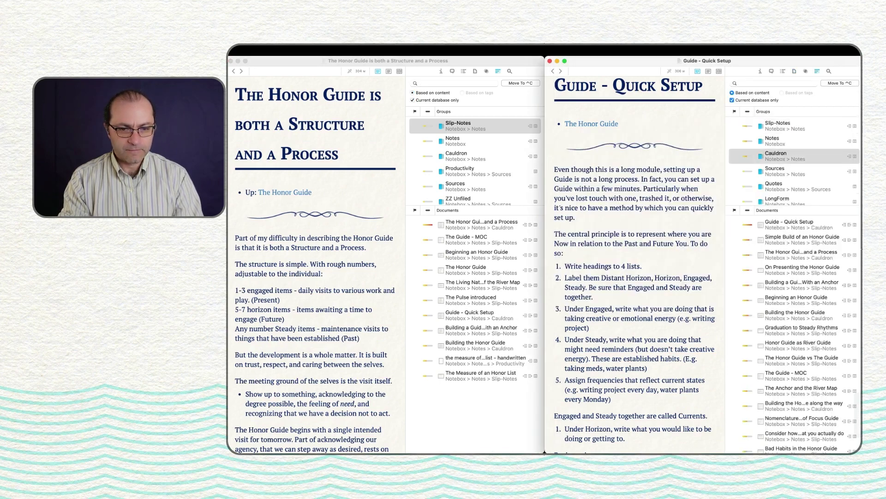
pyautogui.hotkey('ctrl', 'alt', 'Left')
# Step: Move the Beginning an Honor Guide note into the Cauldron group
pyautogui.press('super+grave')
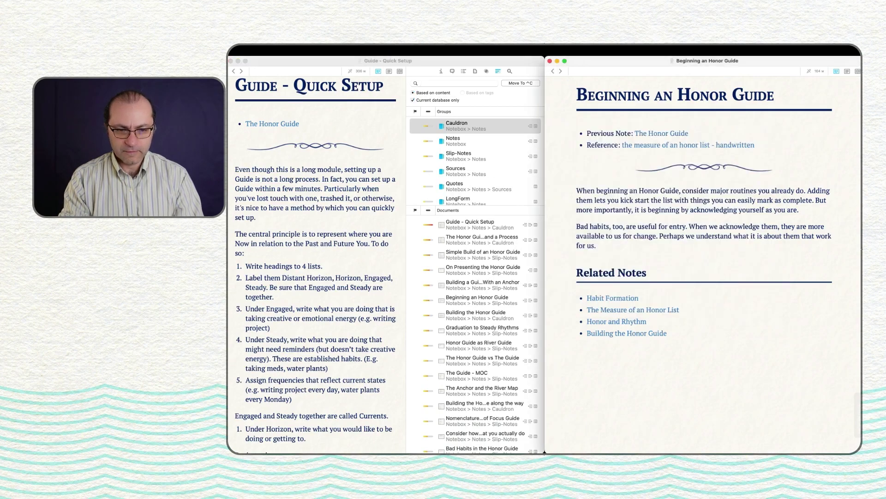
pyautogui.hotkey('ctrl', '6')
pyautogui.press('Down')
pyautogui.press('Down')
pyautogui.press('Down')
pyautogui.press('Down')
pyautogui.hotkey('ctrl', 'c')
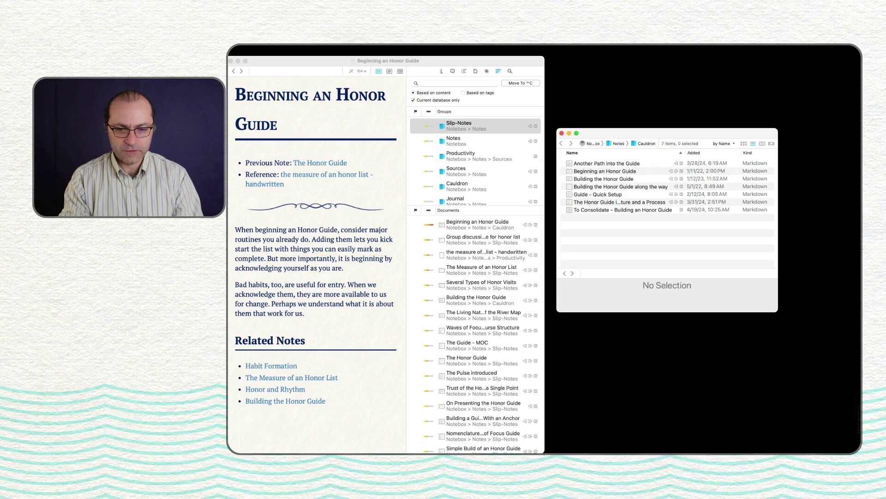
# Step: Preview the To Consolidate - Building an Honor Guide note in the Cauldron window, enlarging the preview and fitting the window beside the Beginning an Honor Guide note
pyautogui.click(622, 209)
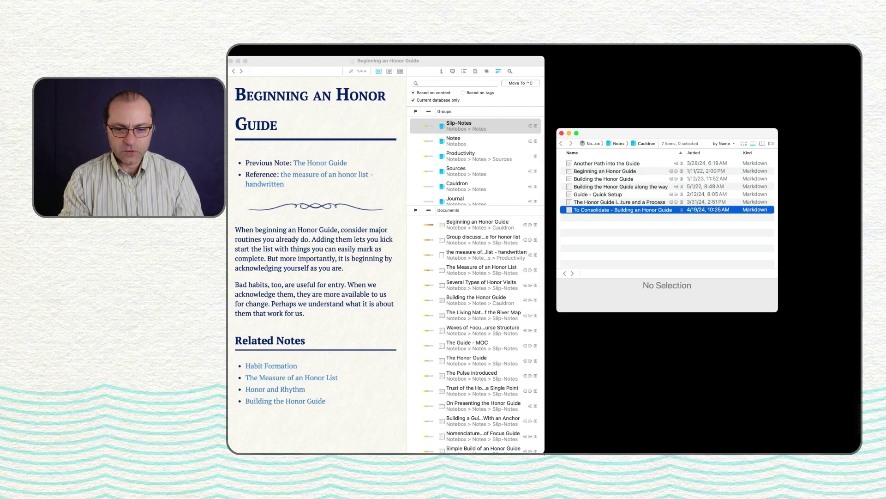
pyautogui.moveTo(667, 133); pyautogui.dragTo(685, 123)
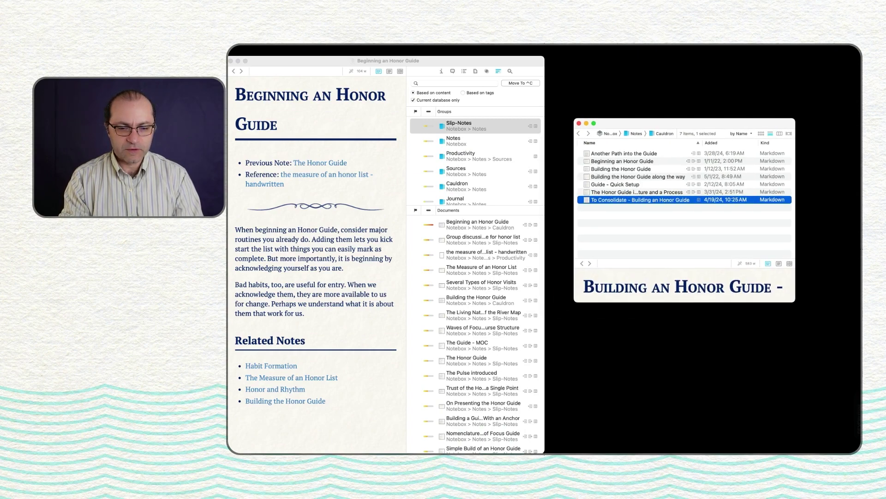
pyautogui.moveTo(684, 258); pyautogui.dragTo(684, 219)
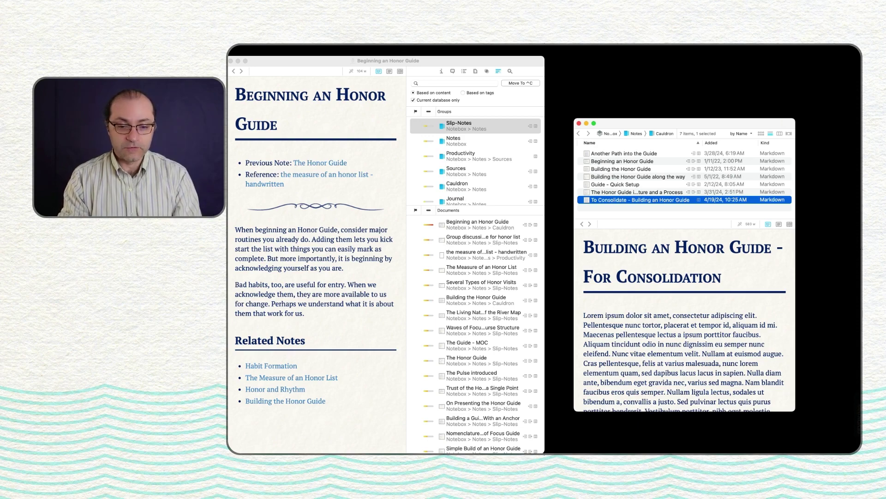
pyautogui.hotkey('ctrl', 'alt', 'Right')
# Step: Review the WikiLinks settings for automatic square-bracket linking and item link name updates, and close them unchanged
pyautogui.press('super+comma')
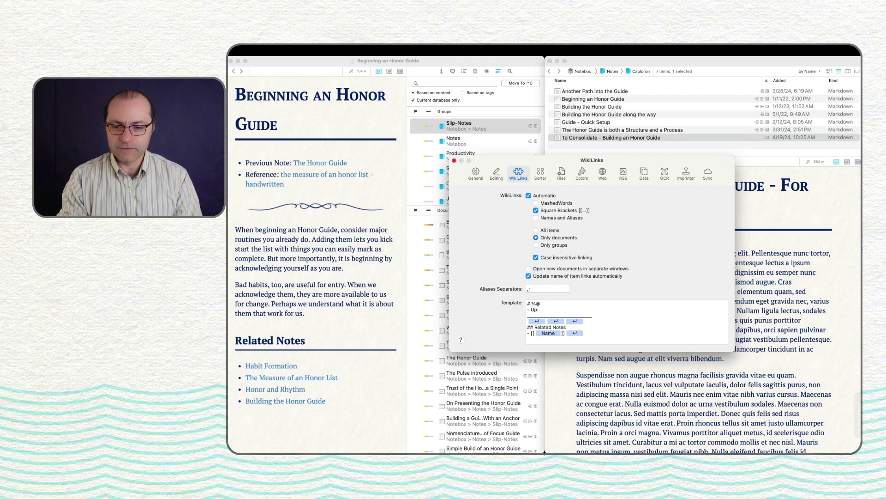
pyautogui.click(455, 160)
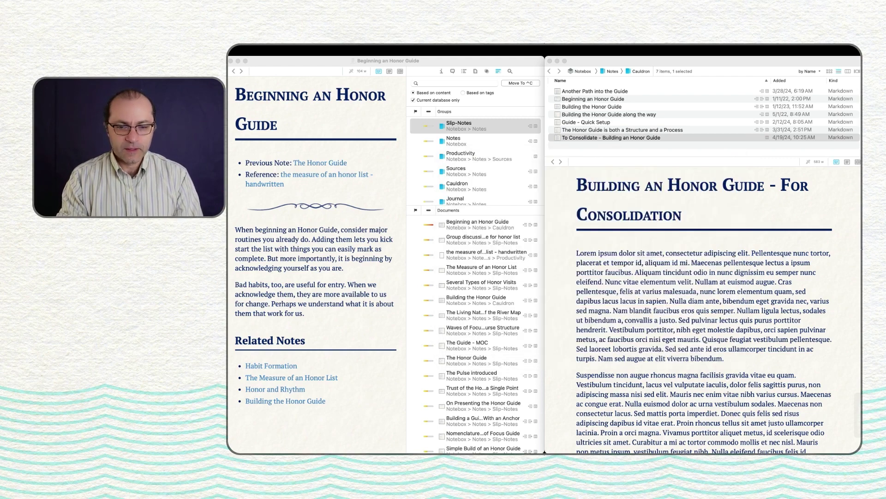
# Step: Give the Cauldron note list more height and show the outgoing and incoming links of the To Consolidate - Building an Honor Guide note
pyautogui.click(702, 156)
pyautogui.moveTo(702, 157); pyautogui.dragTo(702, 172)
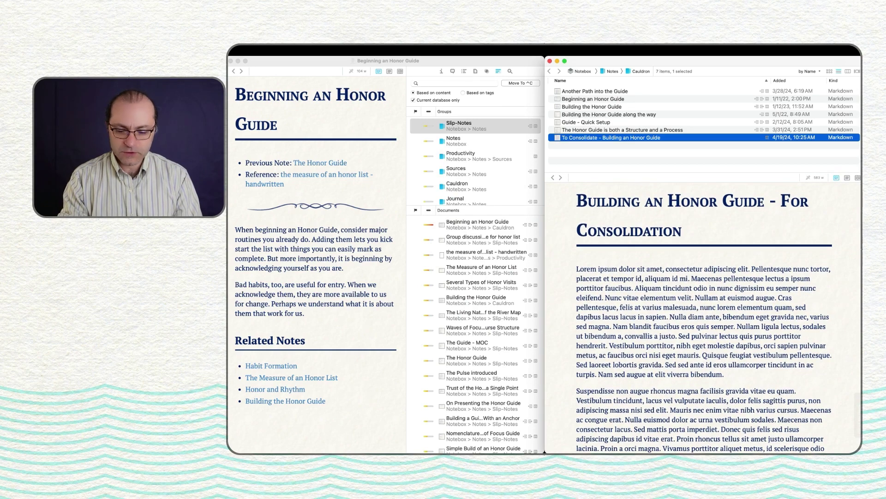
pyautogui.hotkey('ctrl', '4')
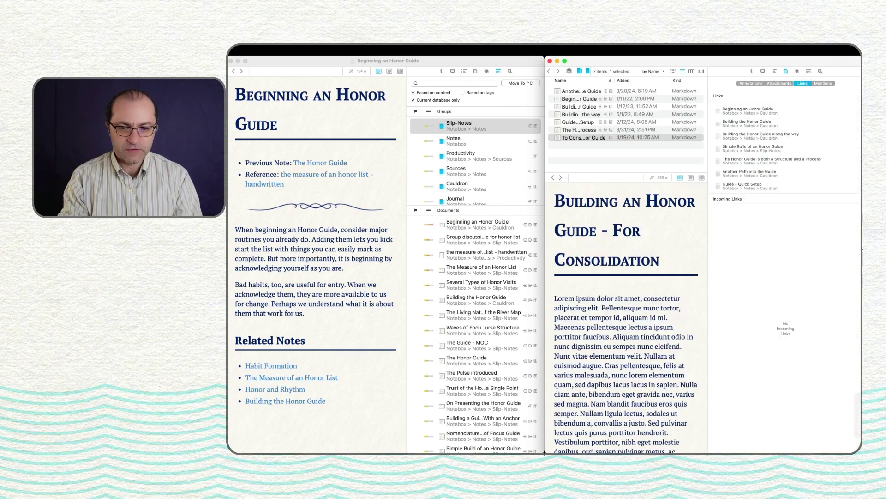
pyautogui.press('Tab')
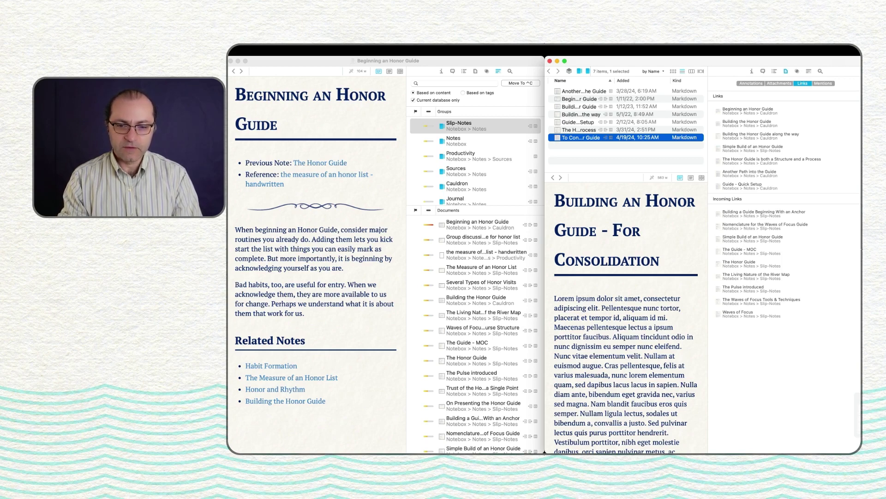
# Step: Examine the links of the Guide - Quick Setup note and other Cauldron notes, returning to the To Consolidate - Building an Honor Guide note
pyautogui.press('Up')
pyautogui.press('Up')
pyautogui.press('Up')
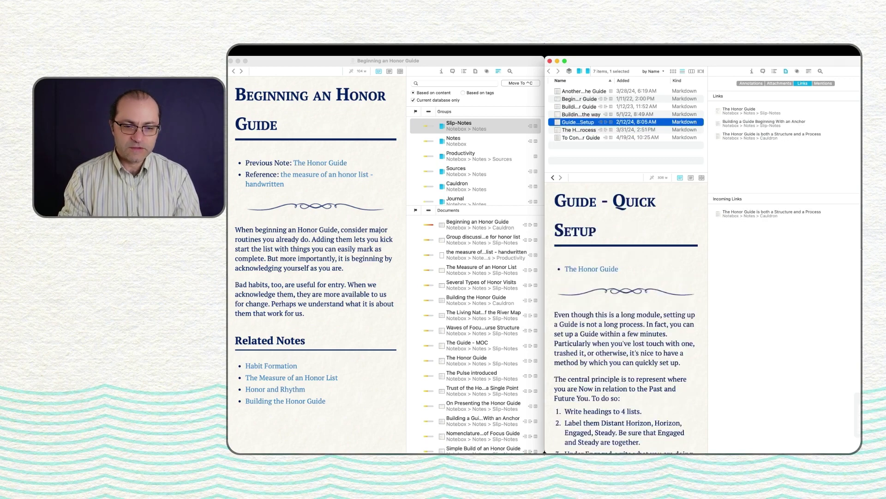
pyautogui.press('Up')
pyautogui.press('Up')
pyautogui.press('Up')
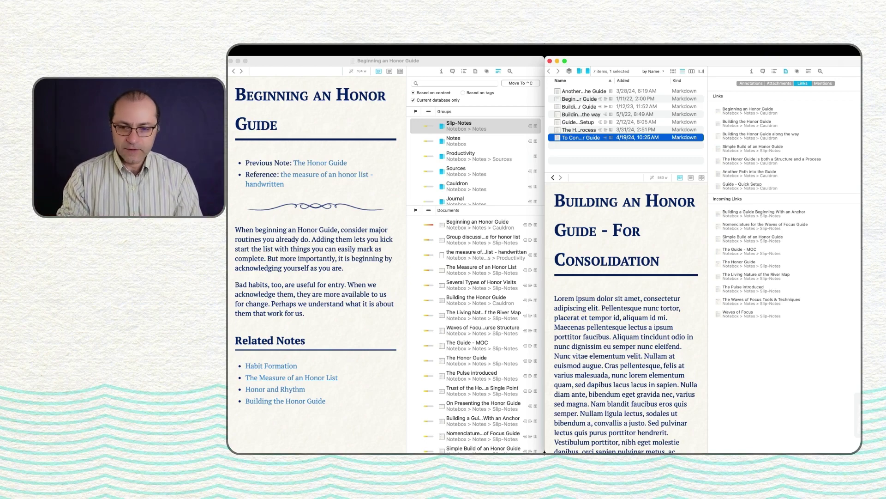
pyautogui.press('super+Tab')
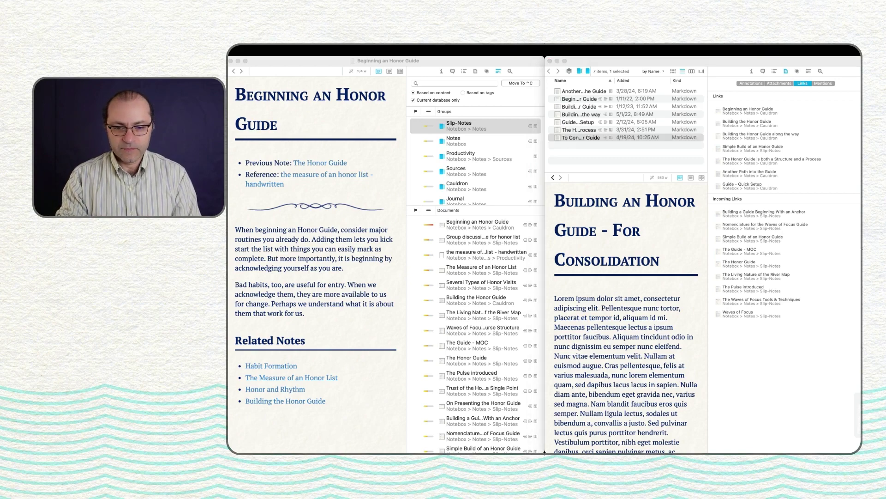